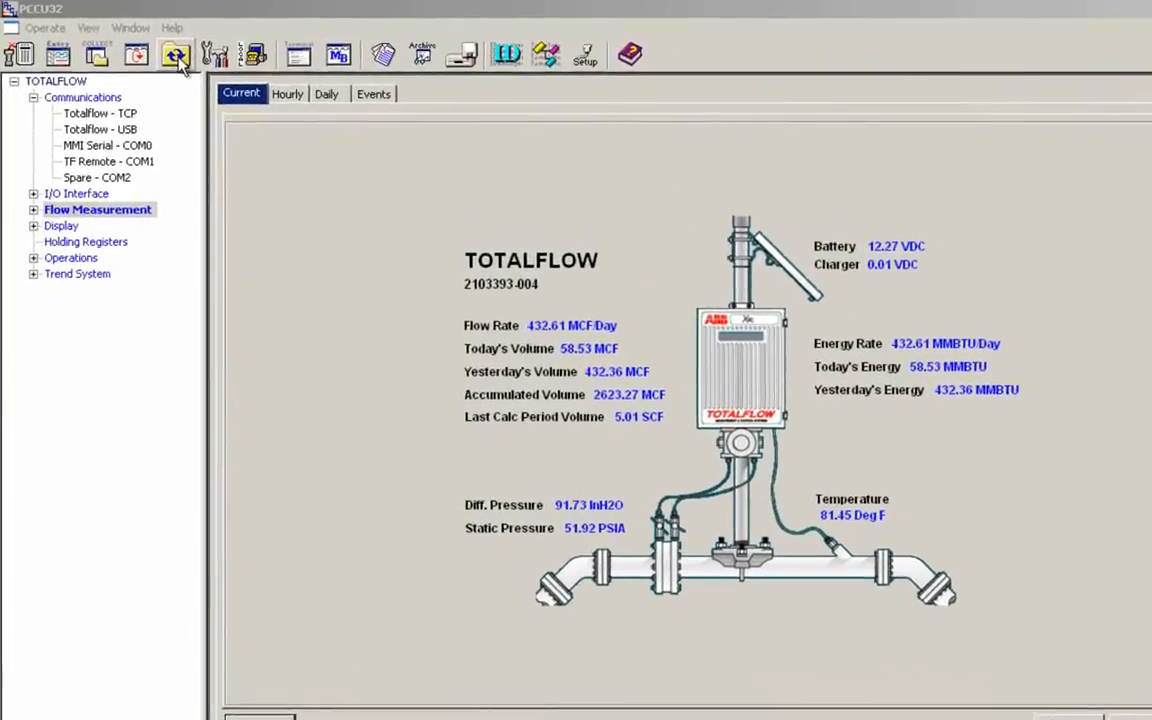
Step: Save the station files from tfData to C:\PCCU7\StationFiles\TOTALFLOW.xfc, including all setup or configuration files
left_click(188, 60)
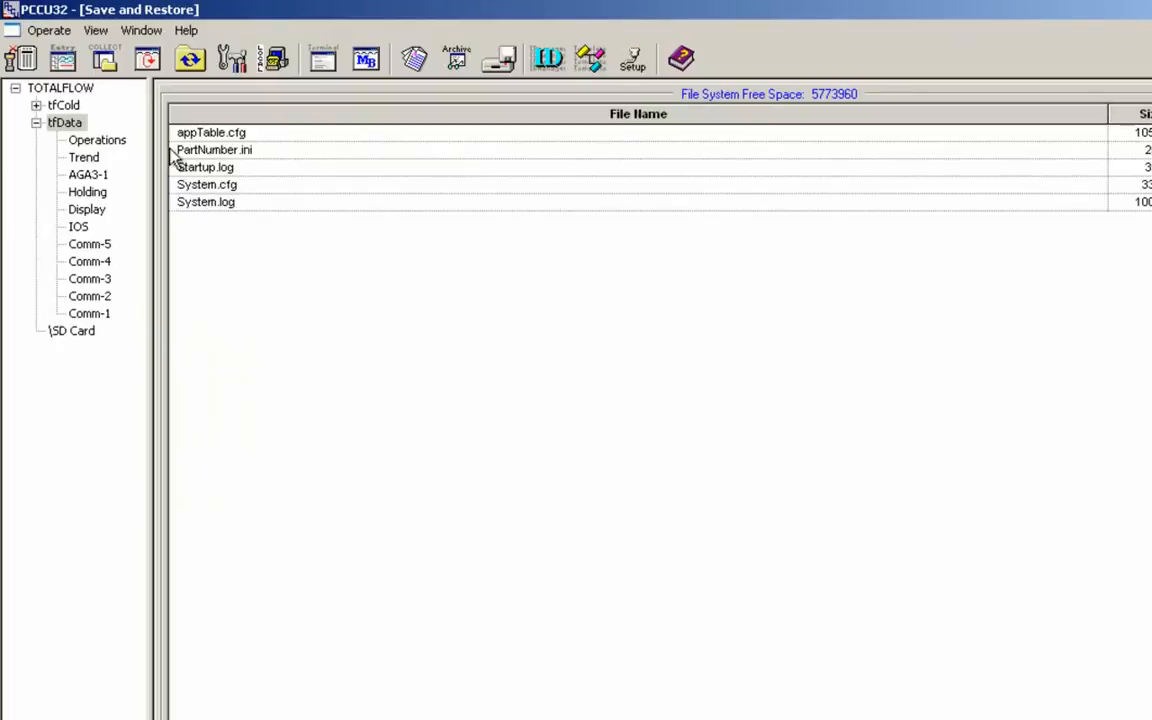
left_click(35, 106)
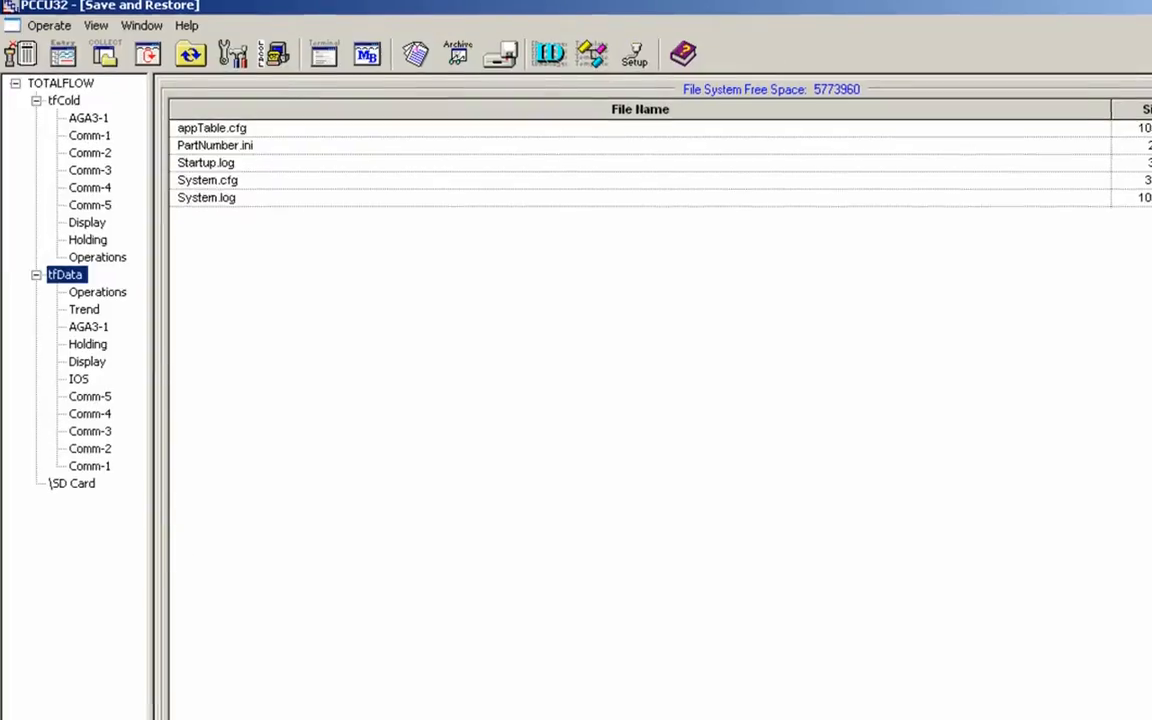
left_click(256, 664)
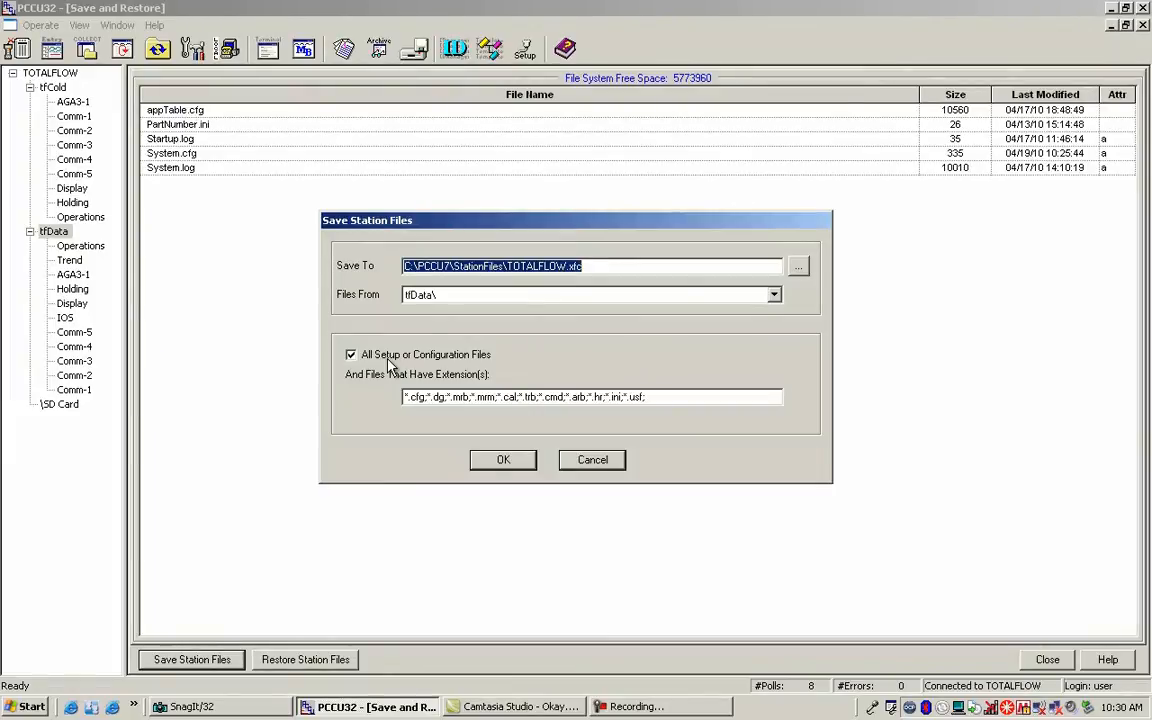
left_click(352, 358)
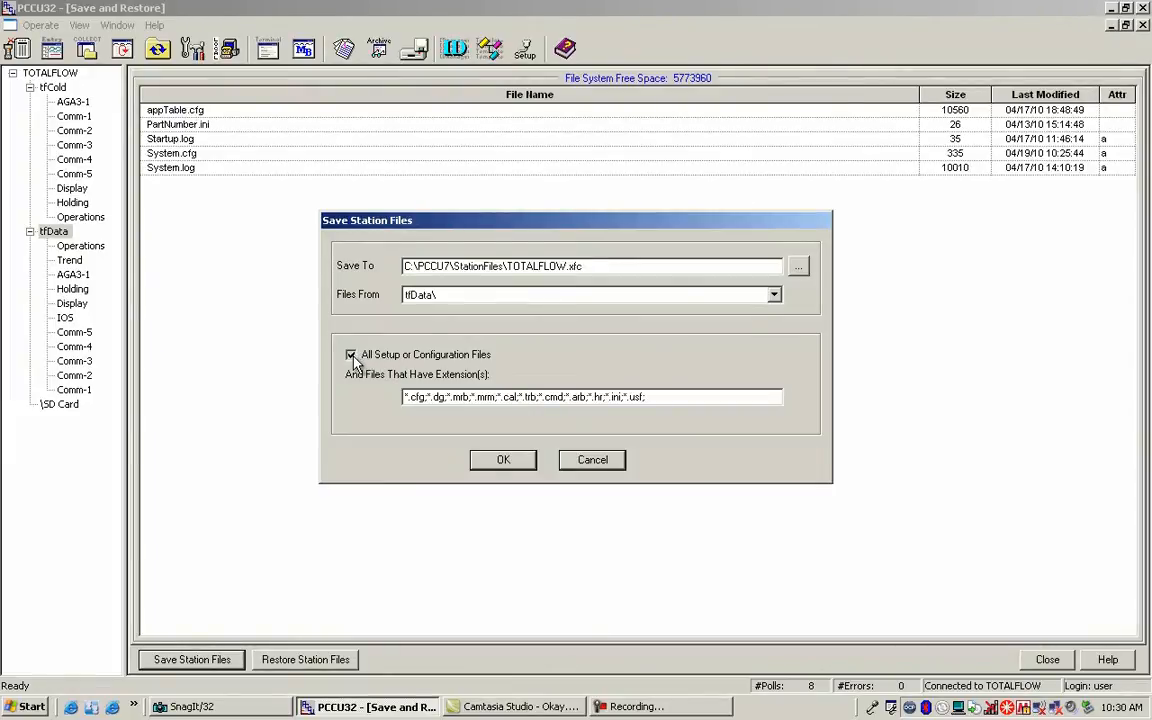
left_click(351, 356)
left_click(351, 357)
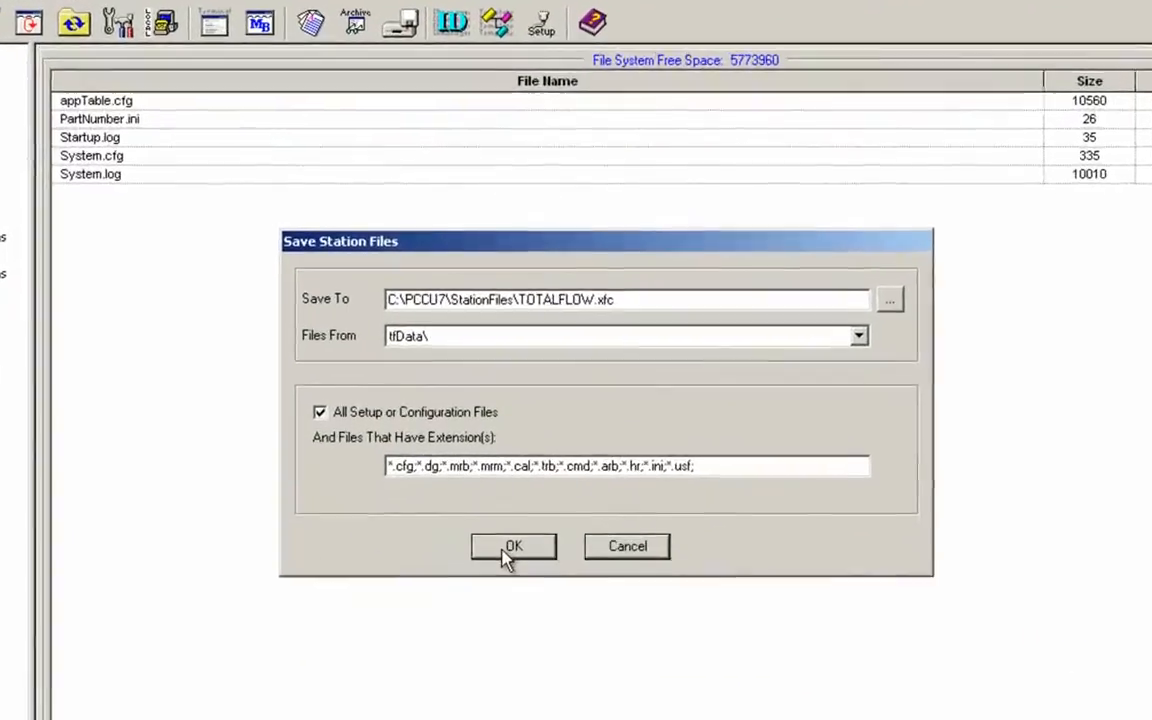
left_click(505, 558)
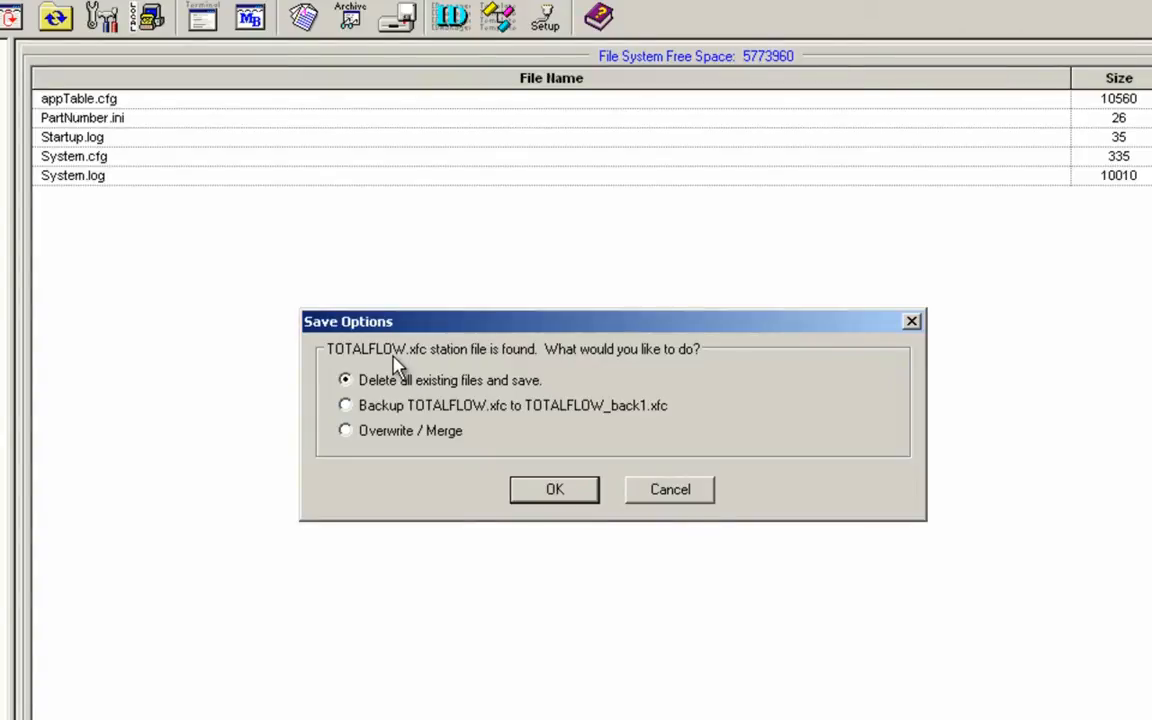
Step: Back up the existing TOTALFLOW.xfc to TOTALFLOW_back1.xfc during the save, and decline the offered restore
left_click(369, 414)
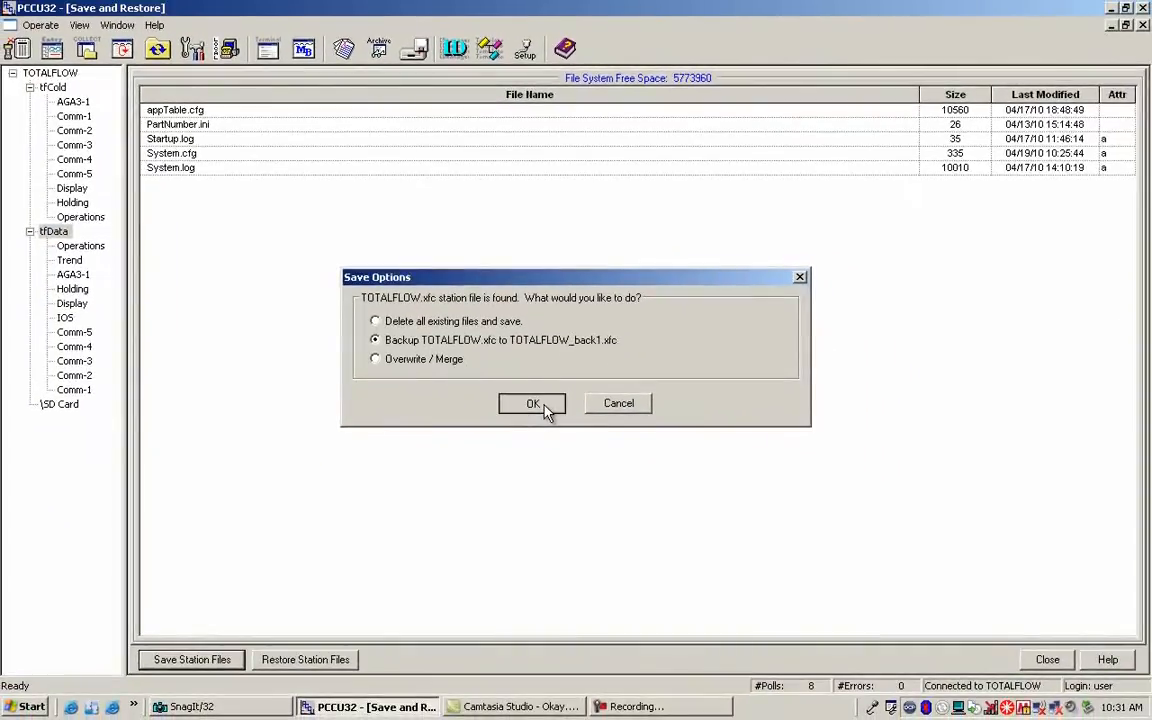
left_click(544, 404)
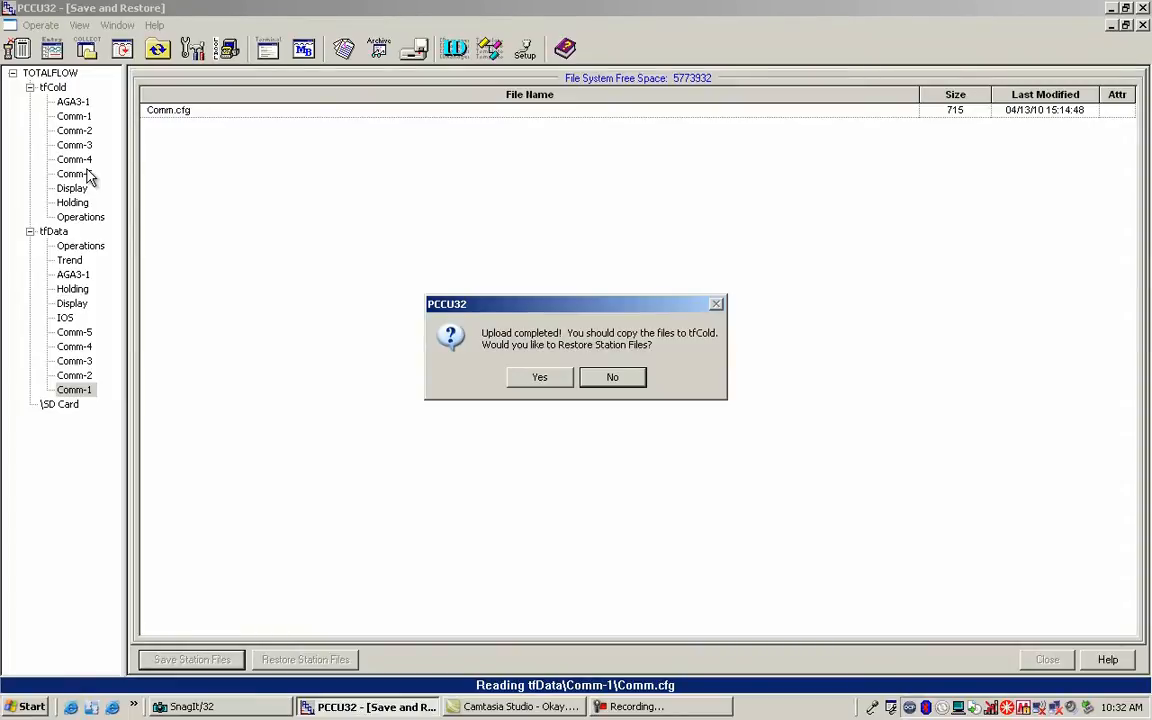
left_click(607, 380)
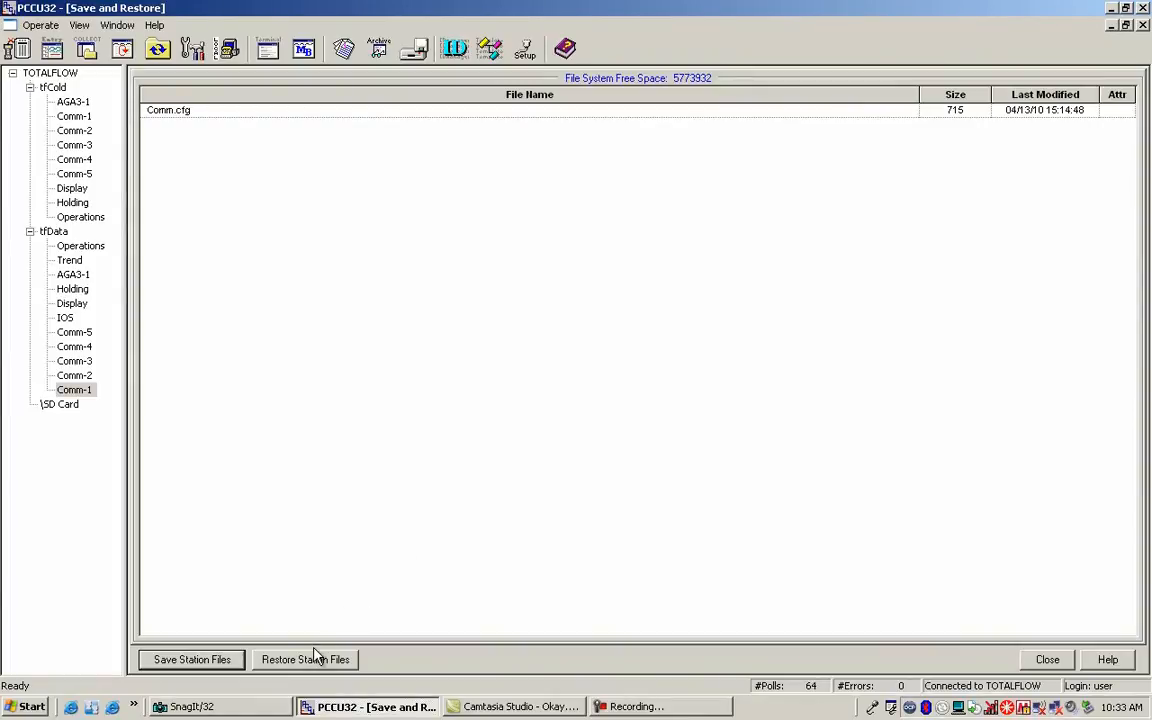
Step: Restore all station files from C:\PCCU7\StationFiles\TOTALFLOW.xfc to tfCold, emptying tfCold before the restore
left_click(309, 661)
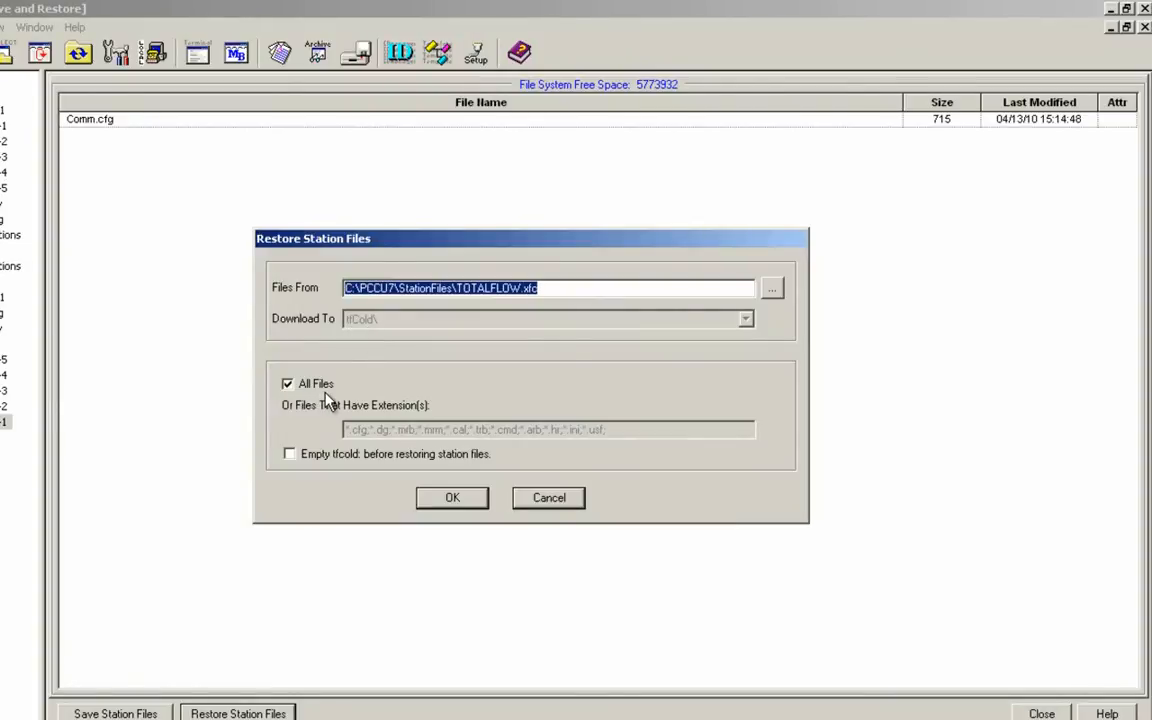
left_click(290, 454)
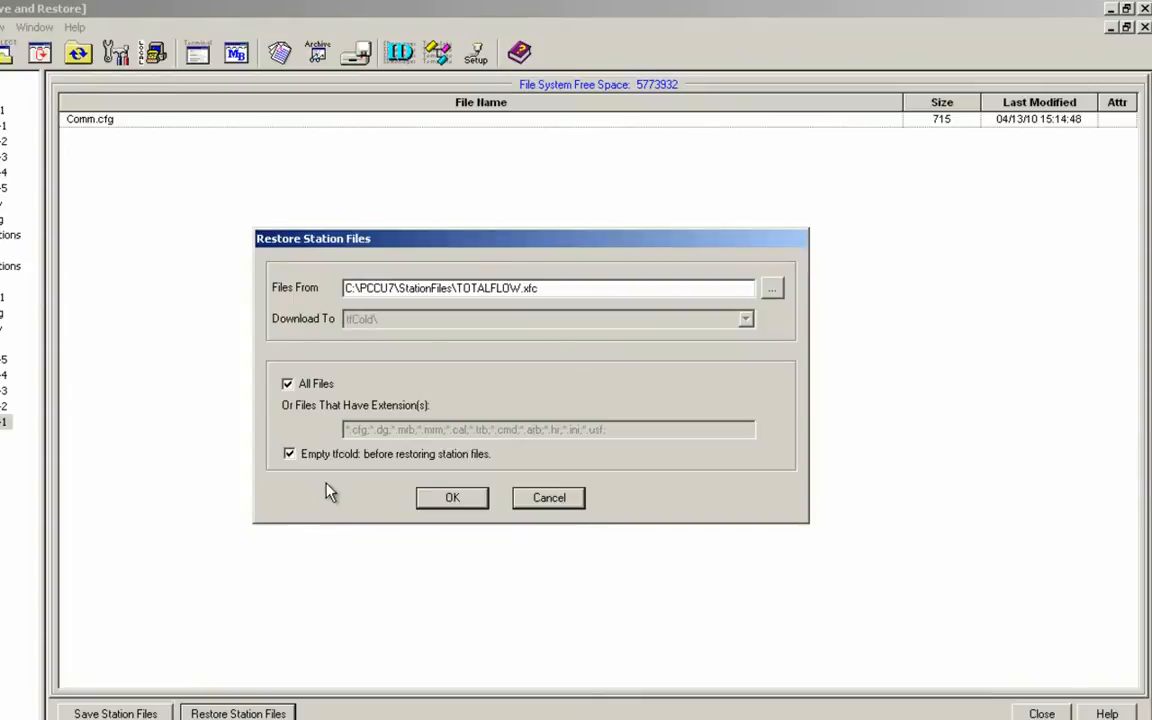
left_click(452, 500)
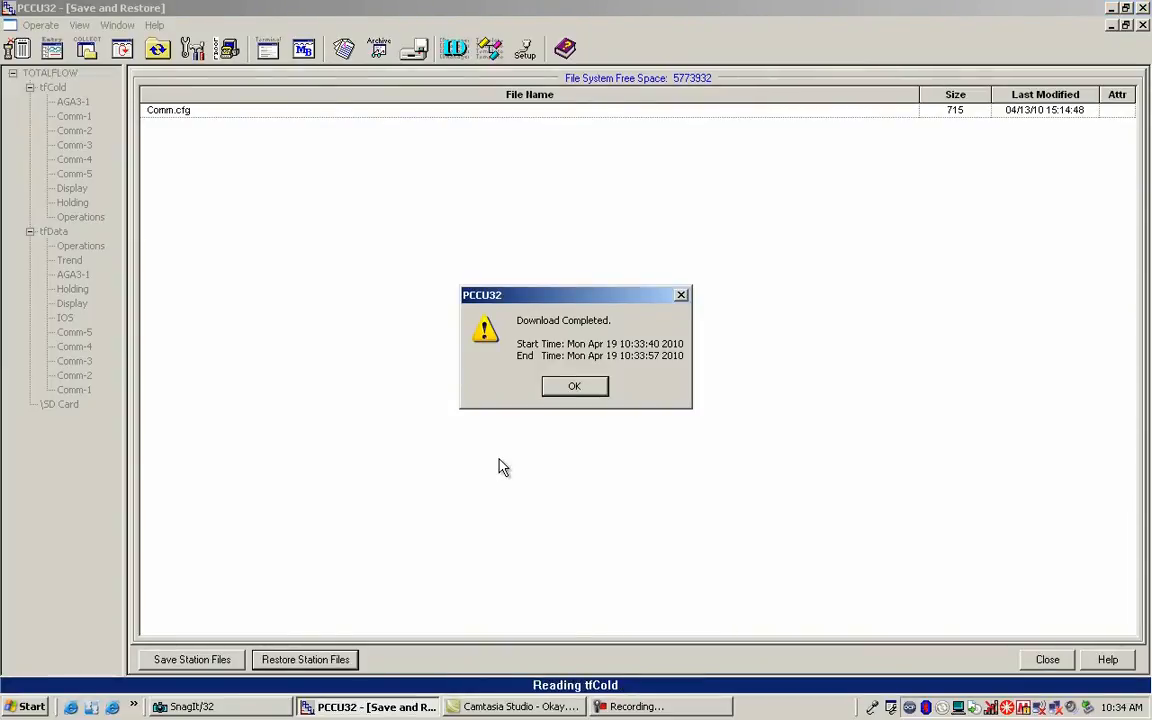
left_click(592, 388)
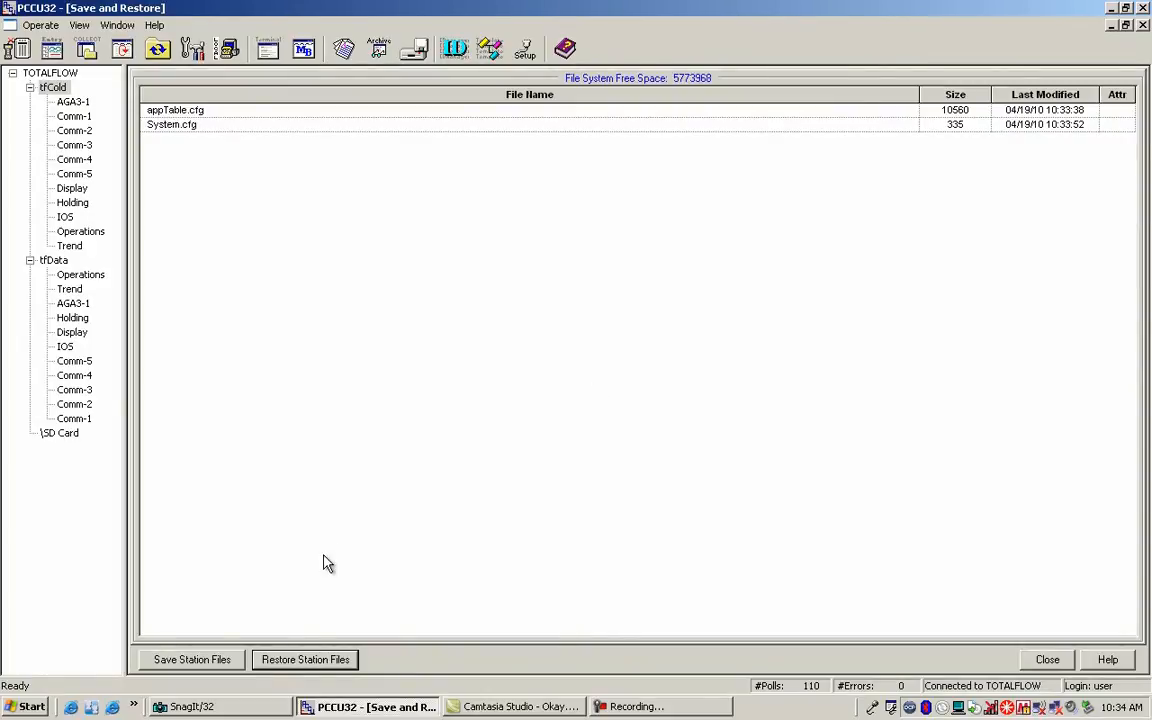
Step: Switch to Windows Explorer and open the folder C:\PCCU7\StationFiles
left_click(134, 707)
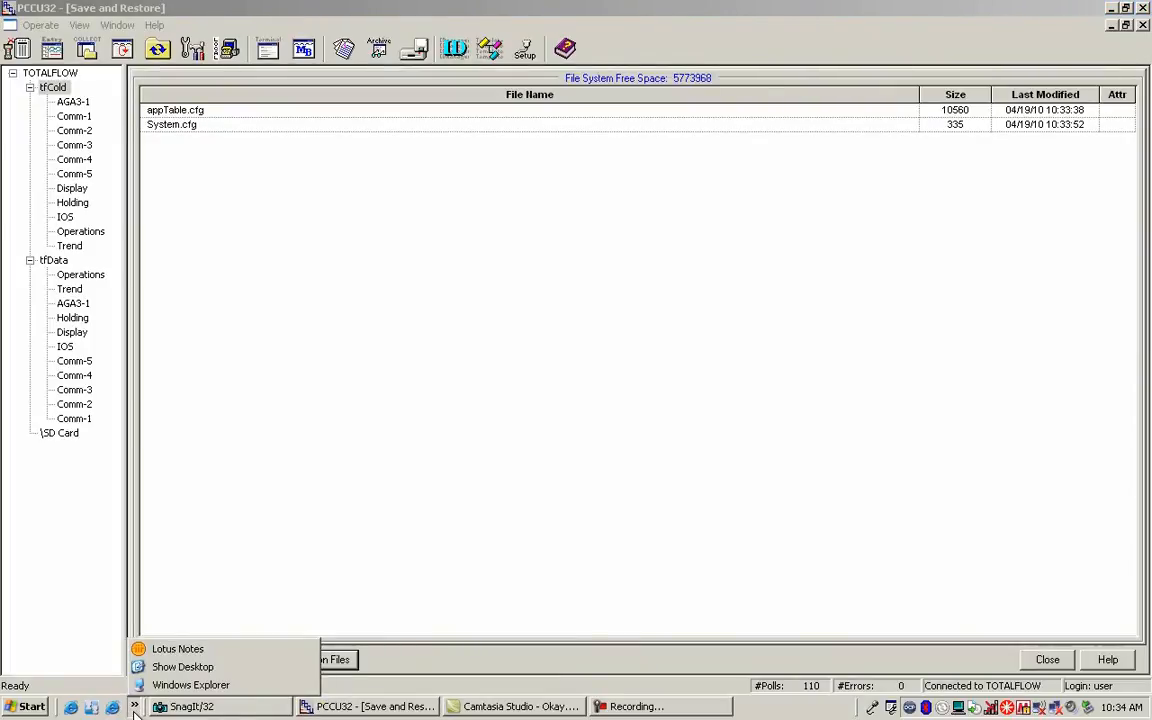
left_click(173, 686)
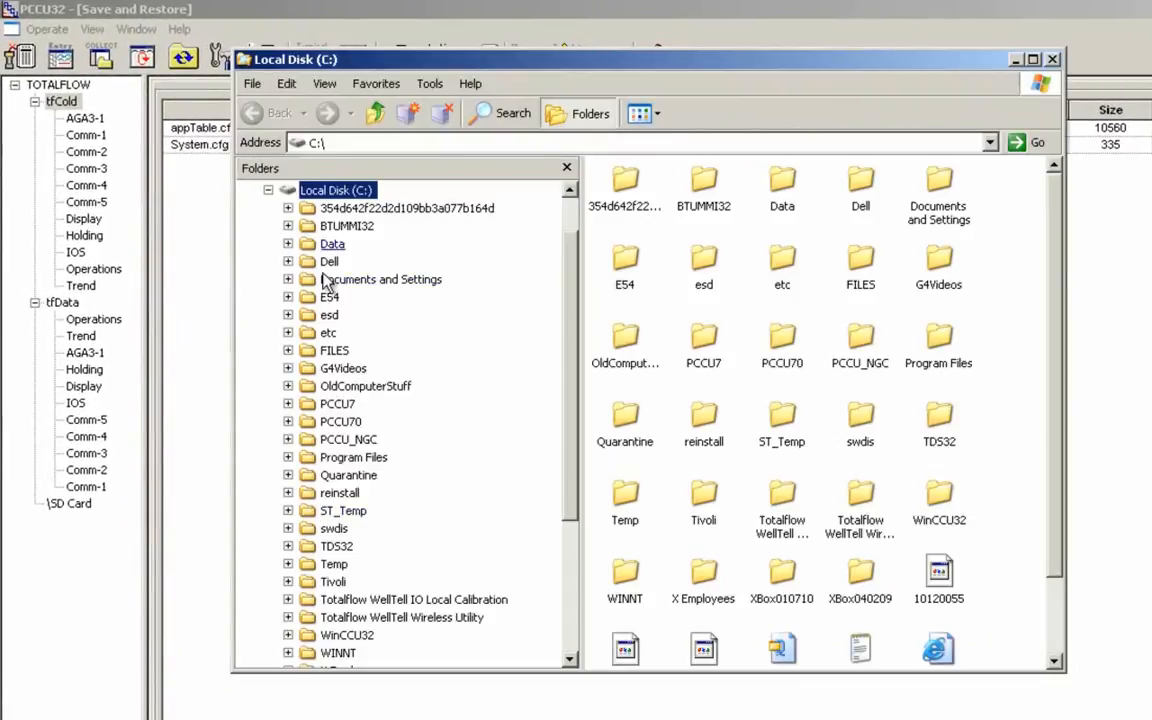
left_click(337, 403)
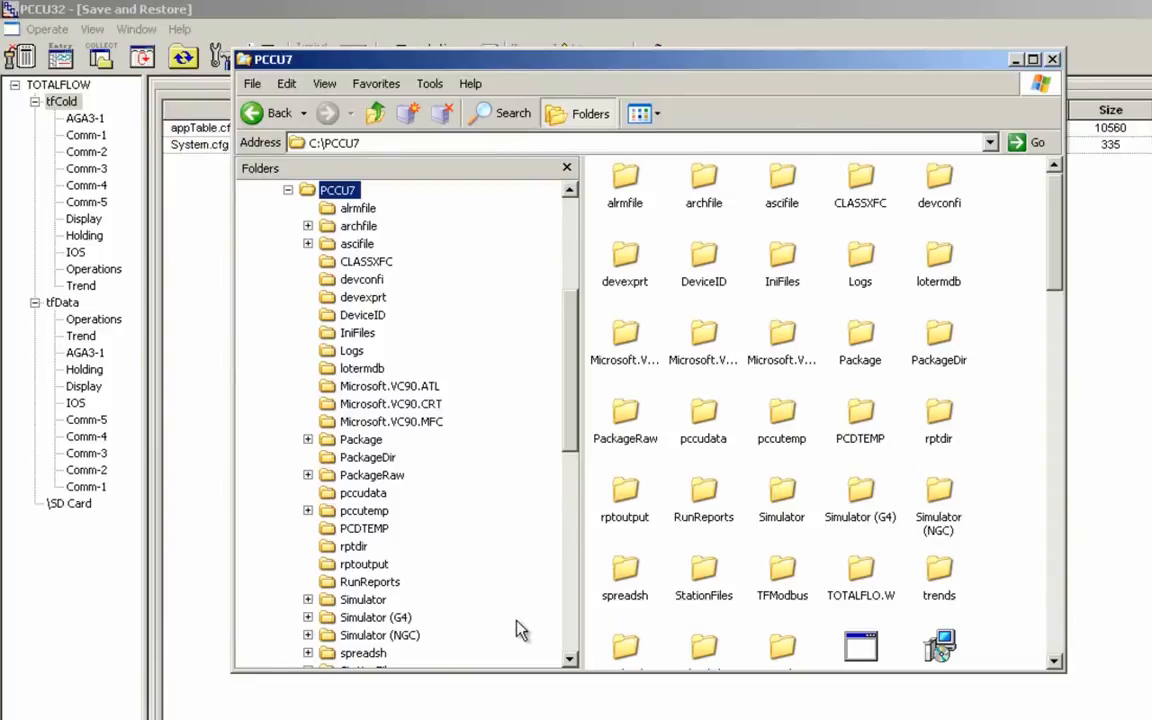
left_click(569, 660)
left_click(569, 660)
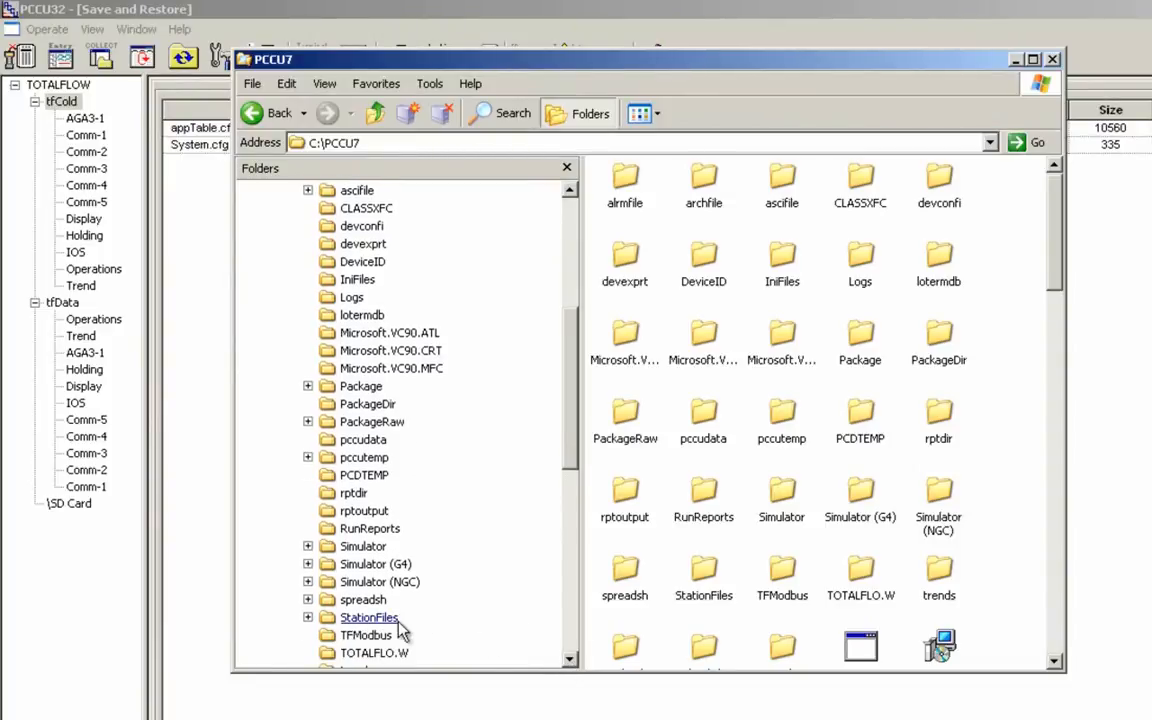
left_click(368, 617)
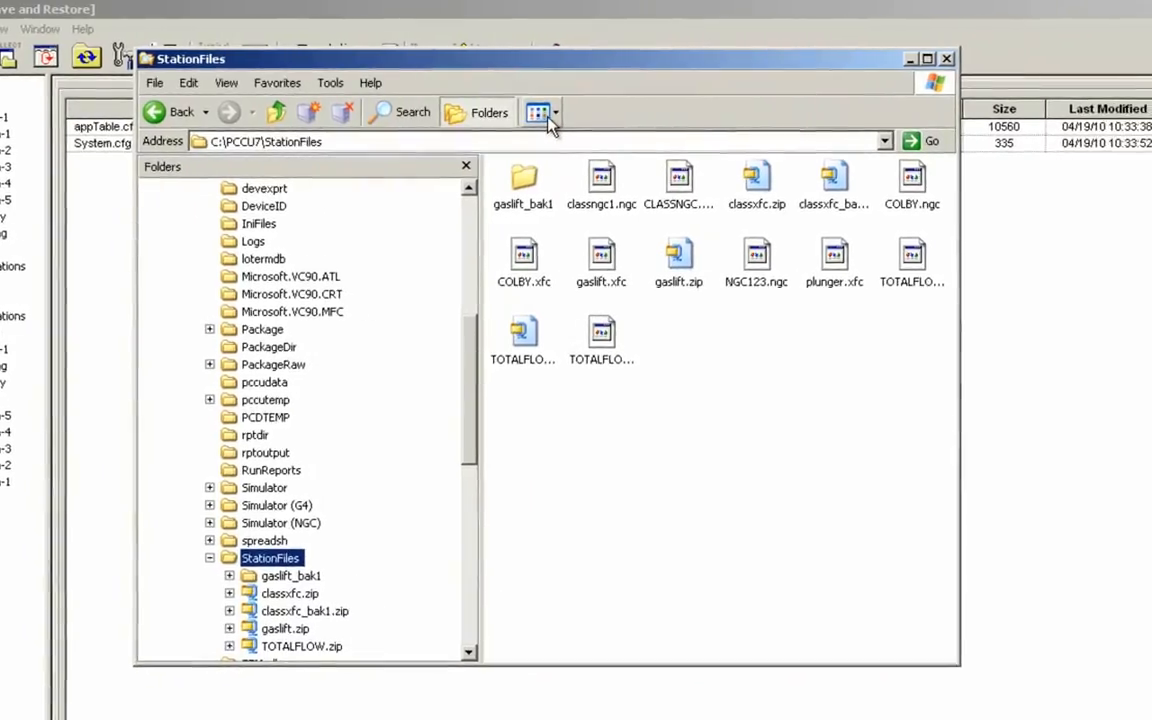
Step: Examine the saved station files and their modification dates in Details view in a wider window, and return to PCCU32
left_click(641, 113)
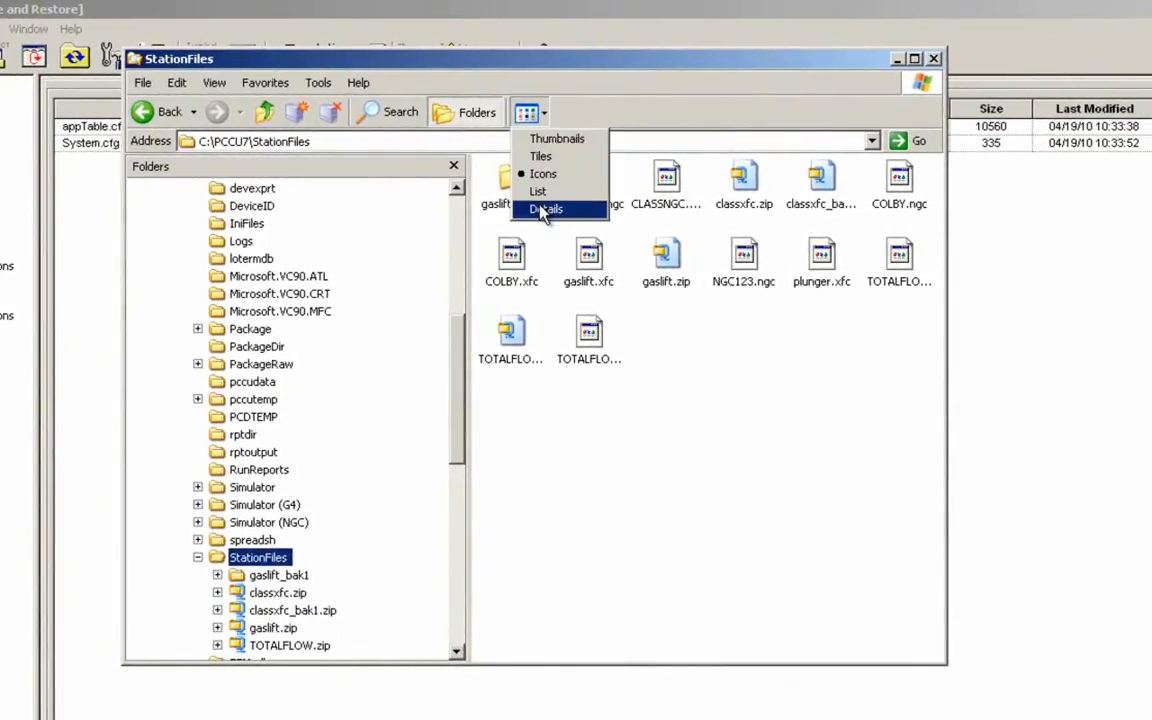
left_click(546, 209)
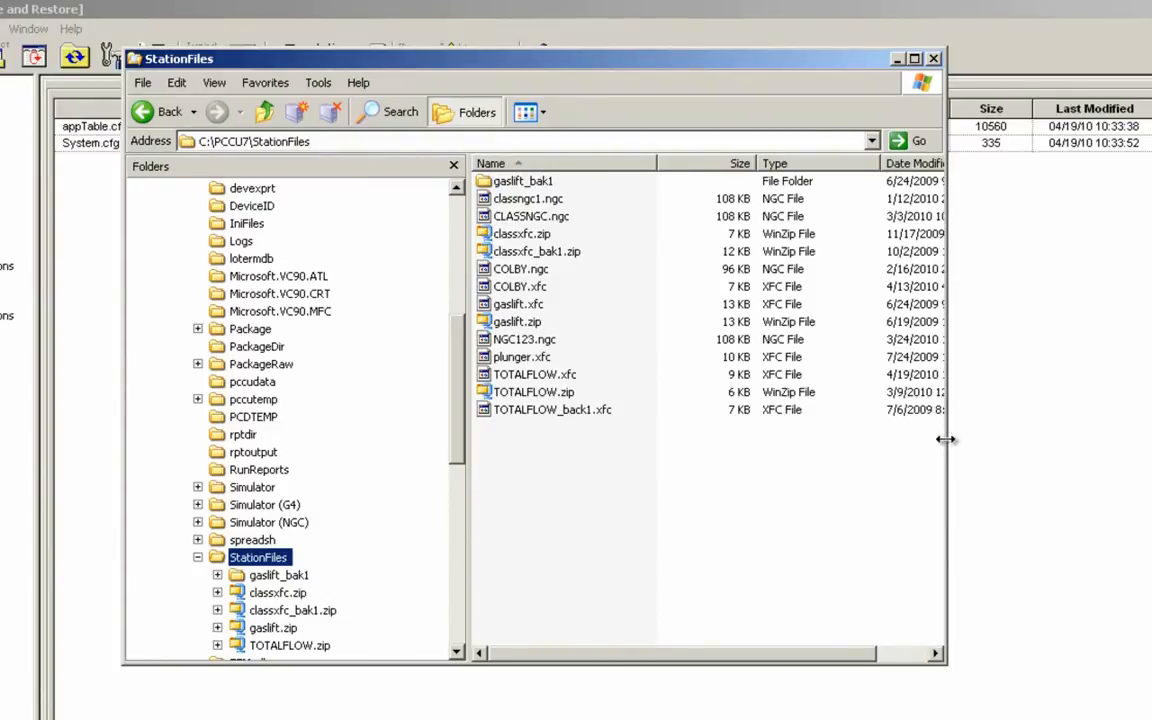
left_click_drag(945, 439, 1082, 420)
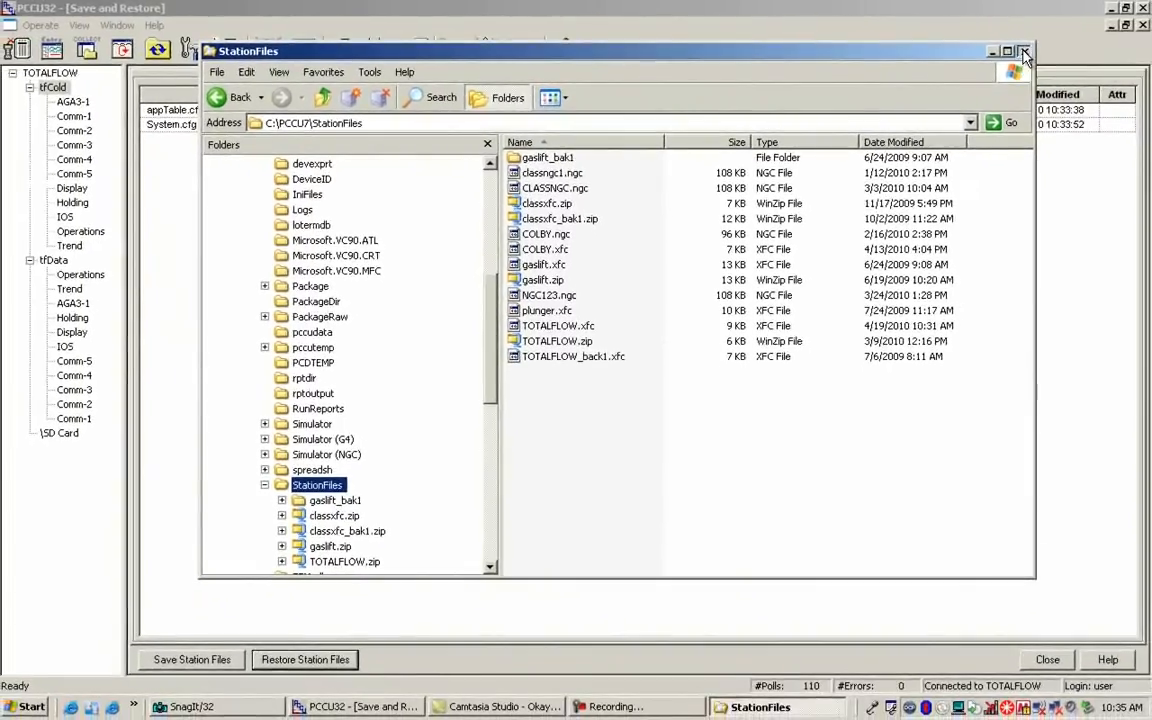
left_click(1070, 60)
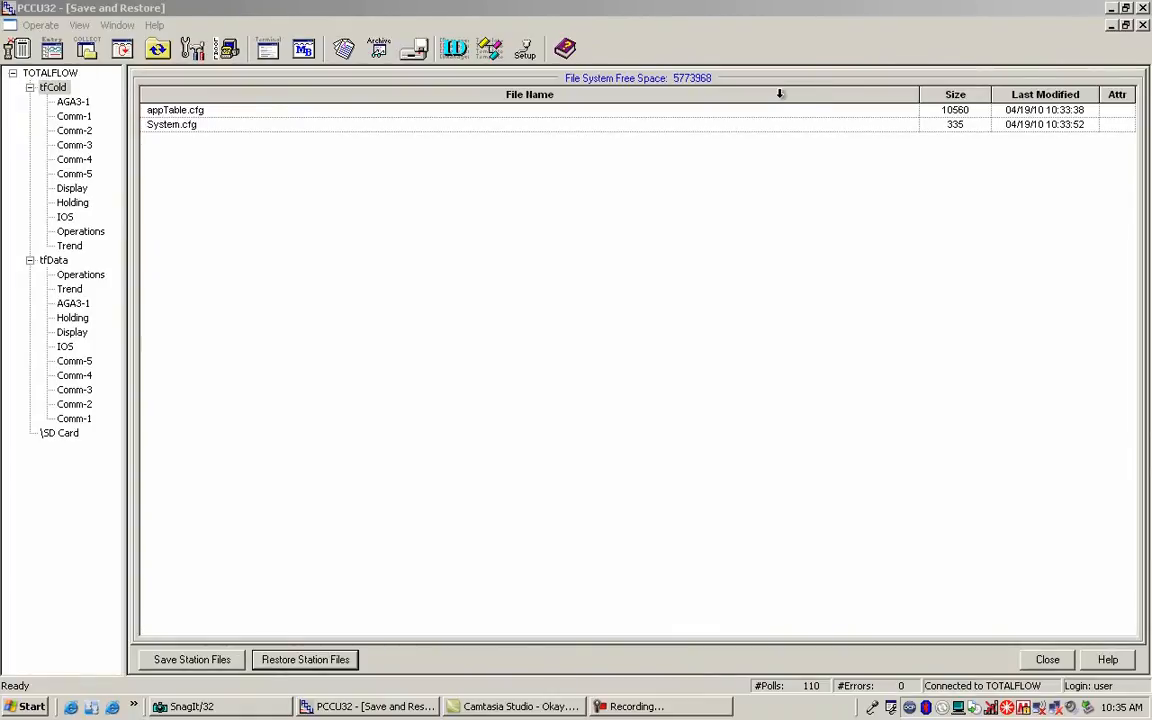
left_click(640, 229)
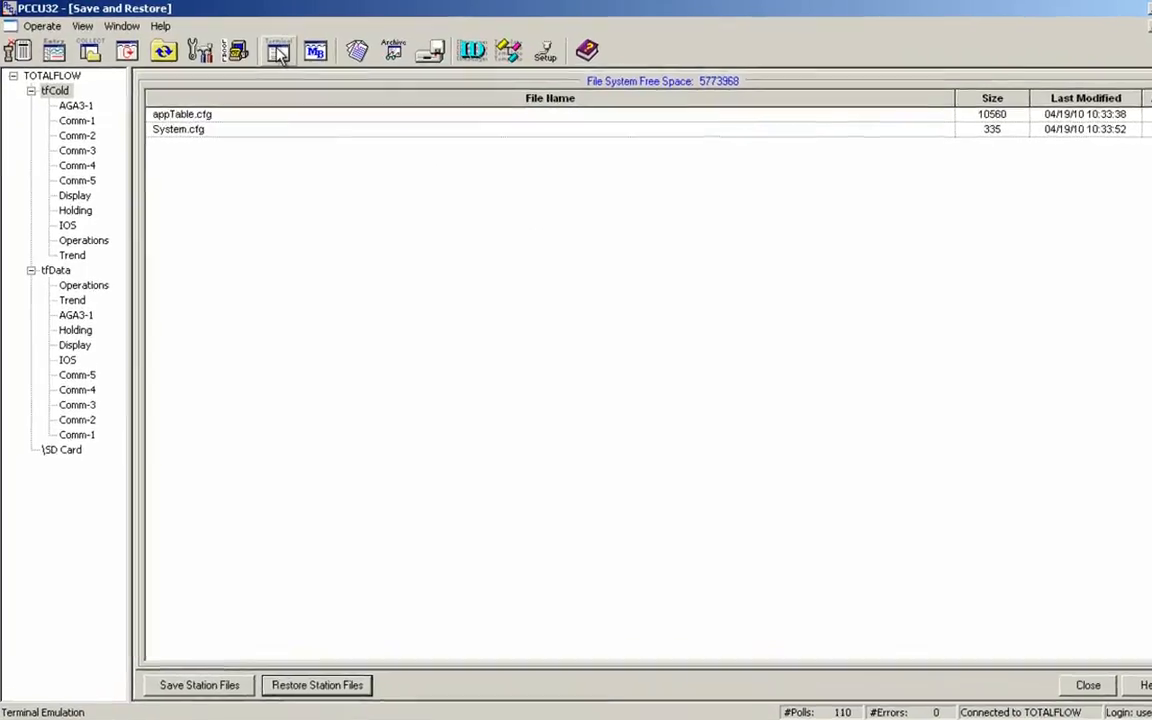
Step: Cold start the device from the terminal with the command boot=COLD
left_click(327, 62)
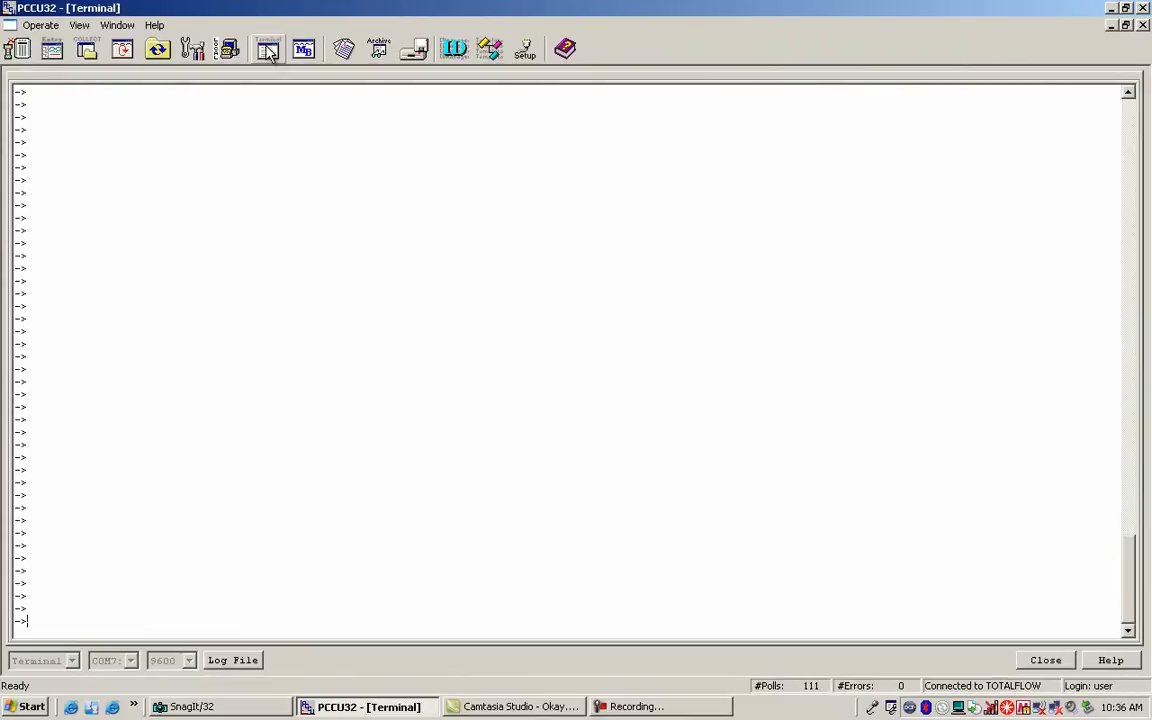
type("boot=")
key("Caps_Lock")
type("C")
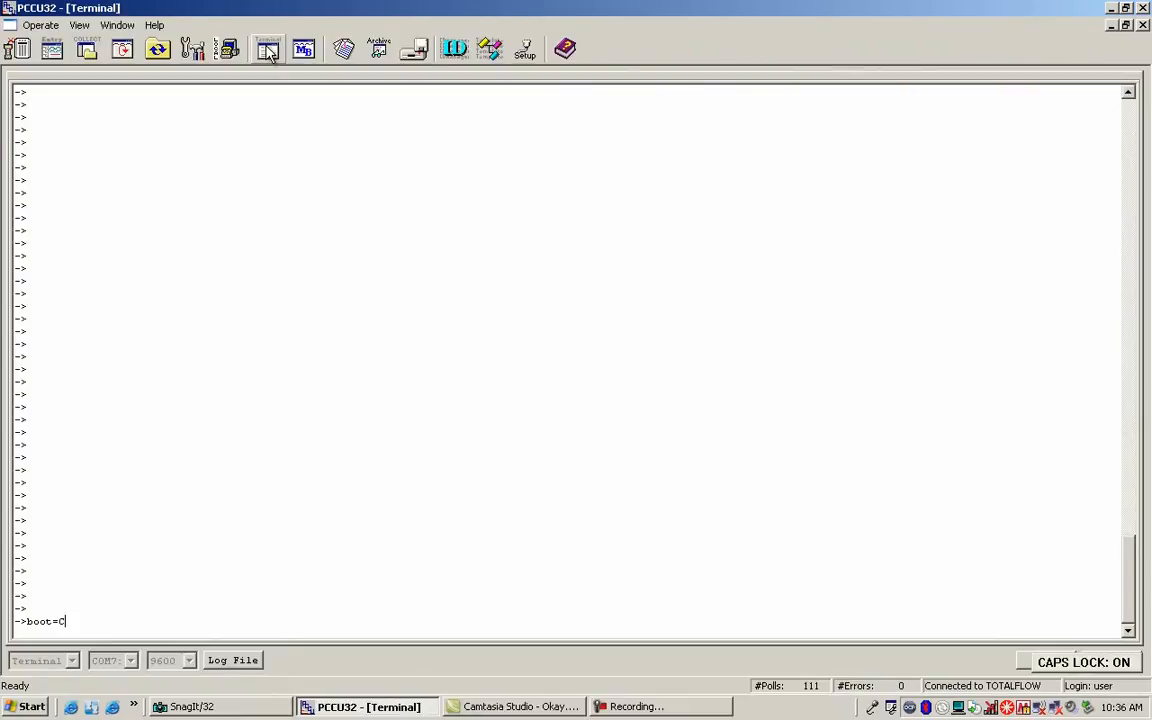
type("OLD")
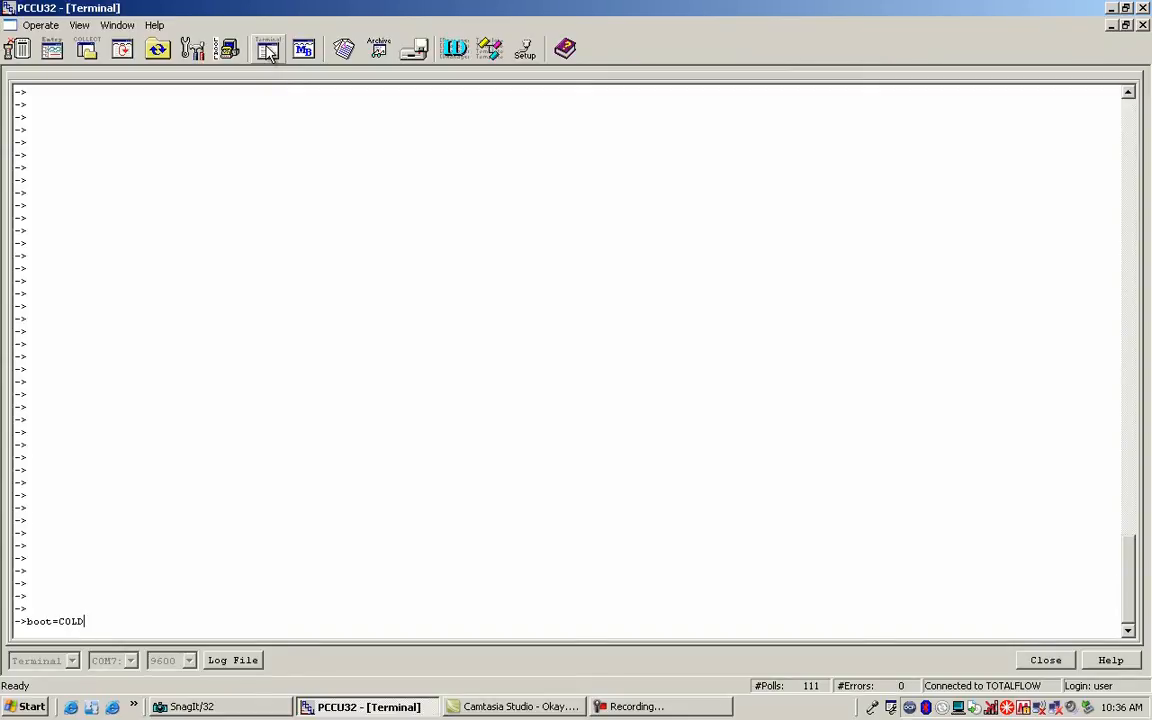
key("Return")
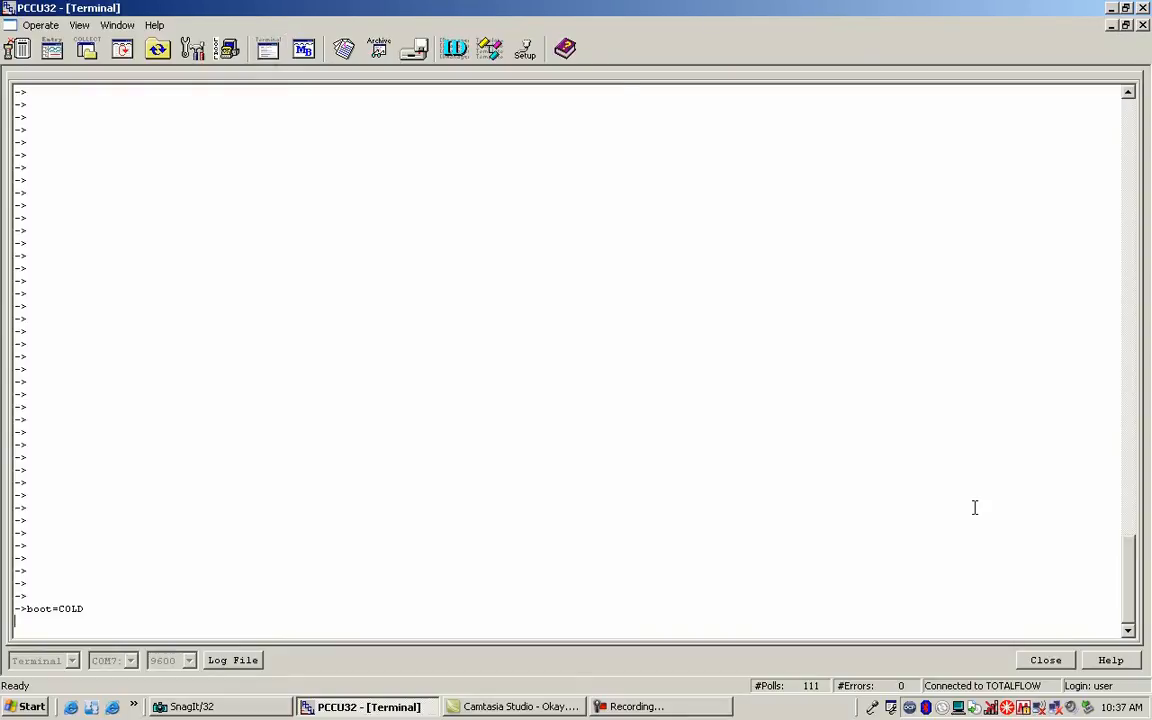
Step: Close the terminal and all open device screens, and reconnect to the device in entry mode with Flow Measurement collapsed
left_click(1047, 662)
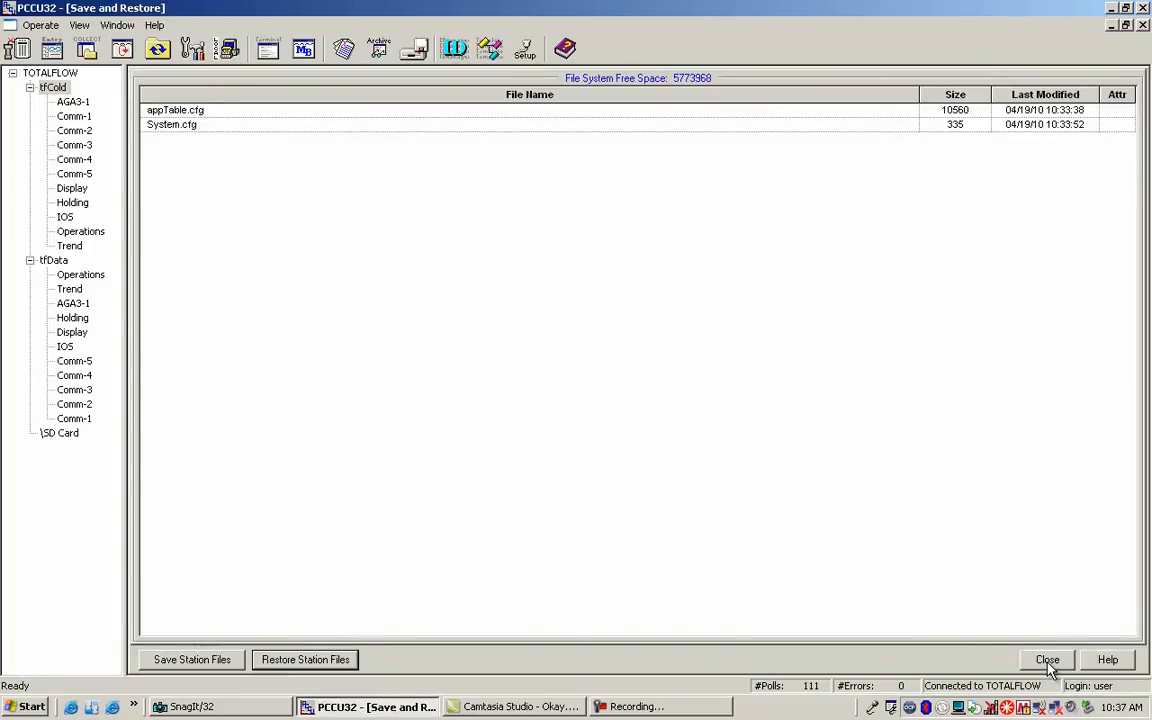
left_click(1047, 660)
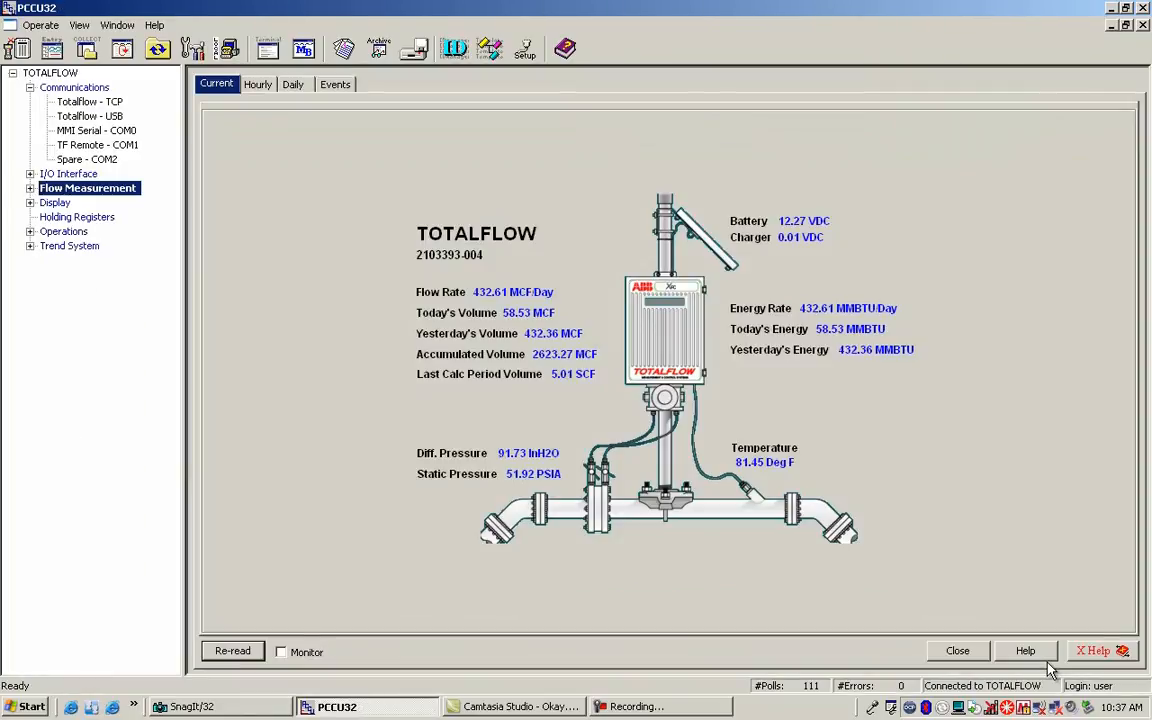
left_click(968, 652)
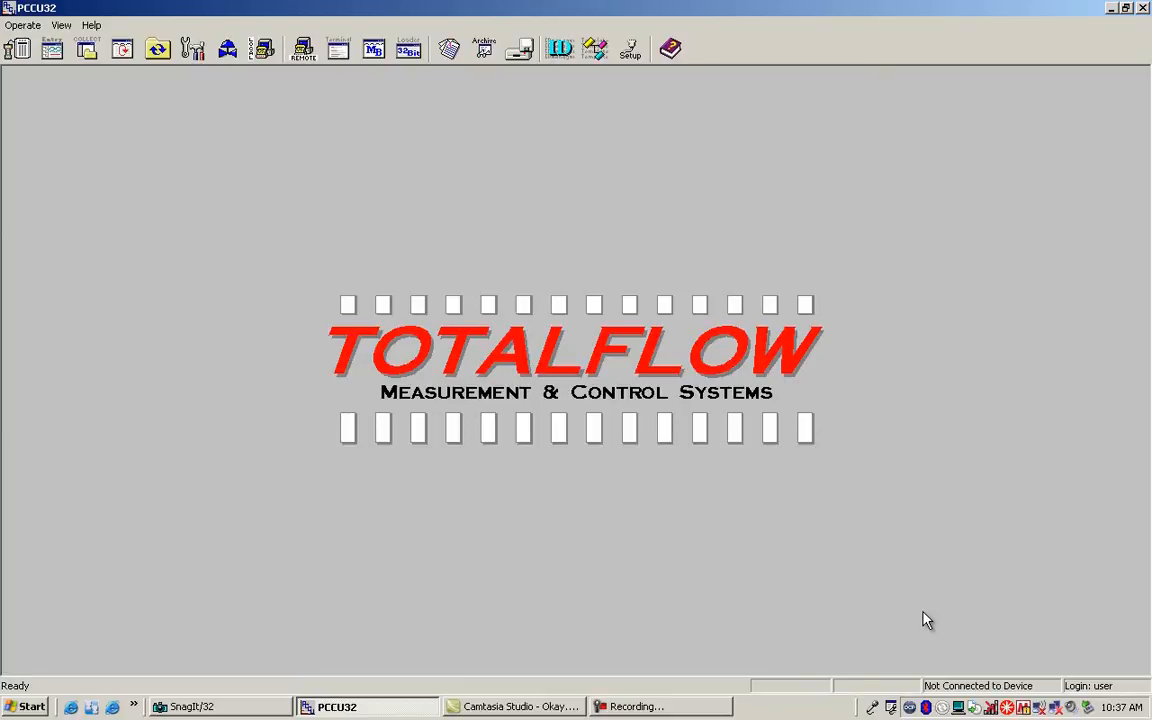
left_click(60, 56)
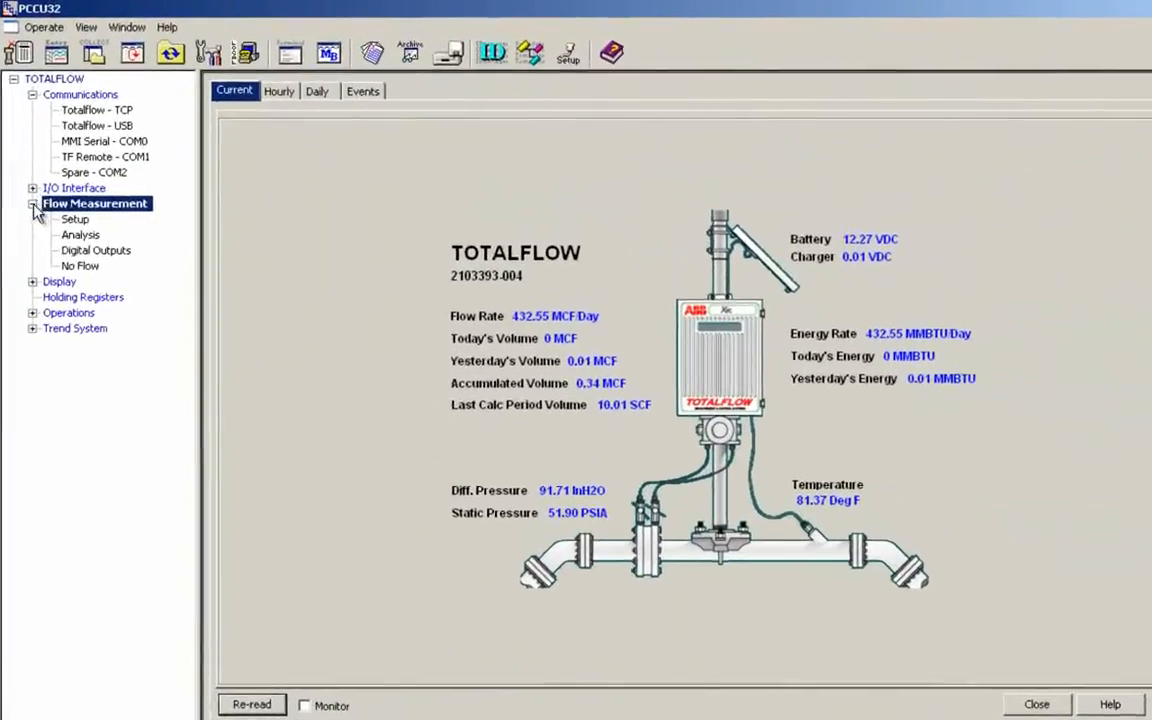
left_click(33, 204)
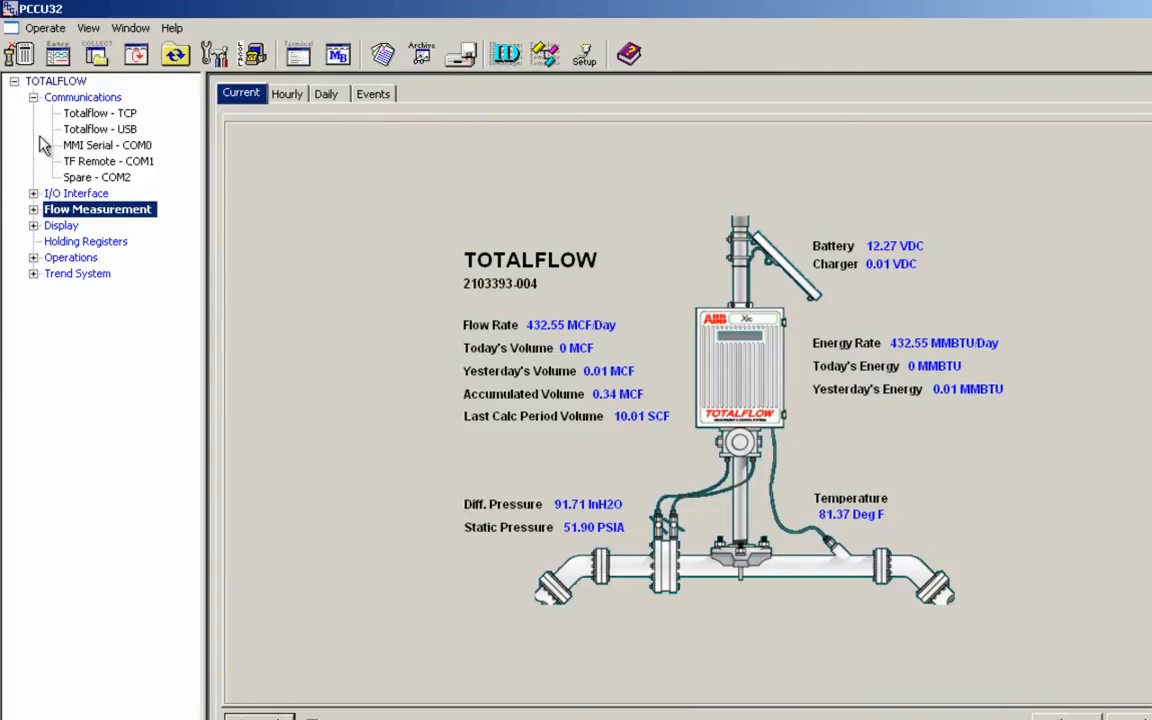
Step: Open the TOTALFLOW Station Setup and bring up the choices for Update Cold Start Configuration
left_click(70, 83)
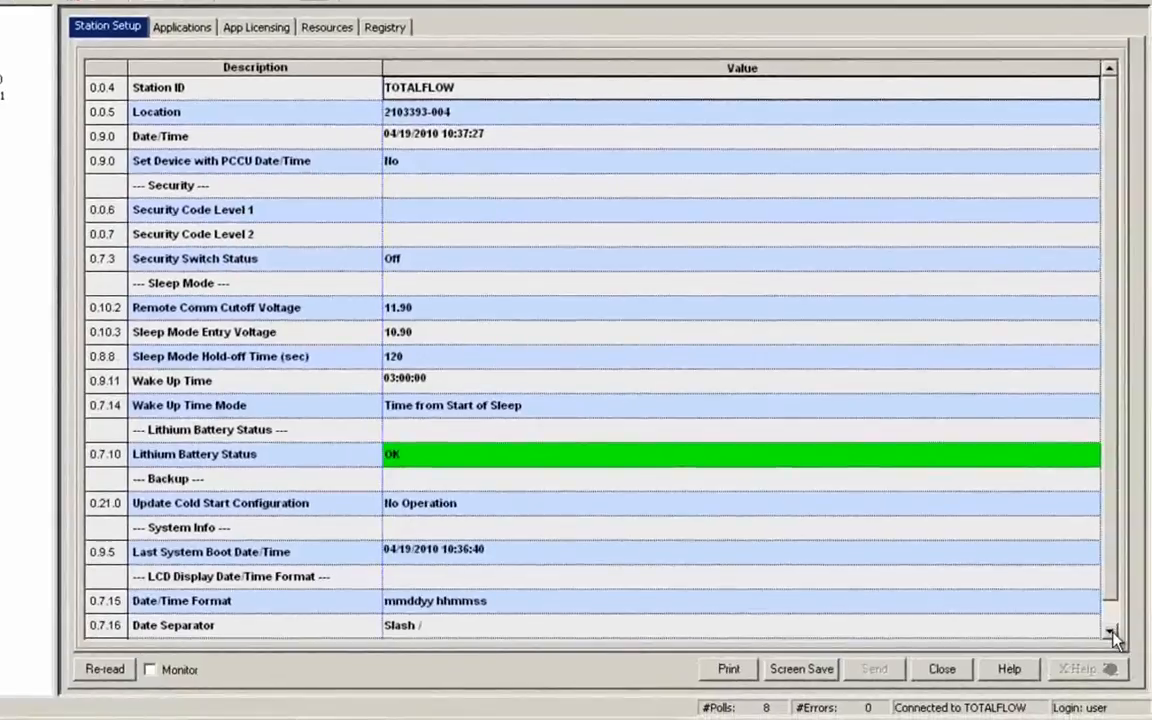
left_click(1112, 633)
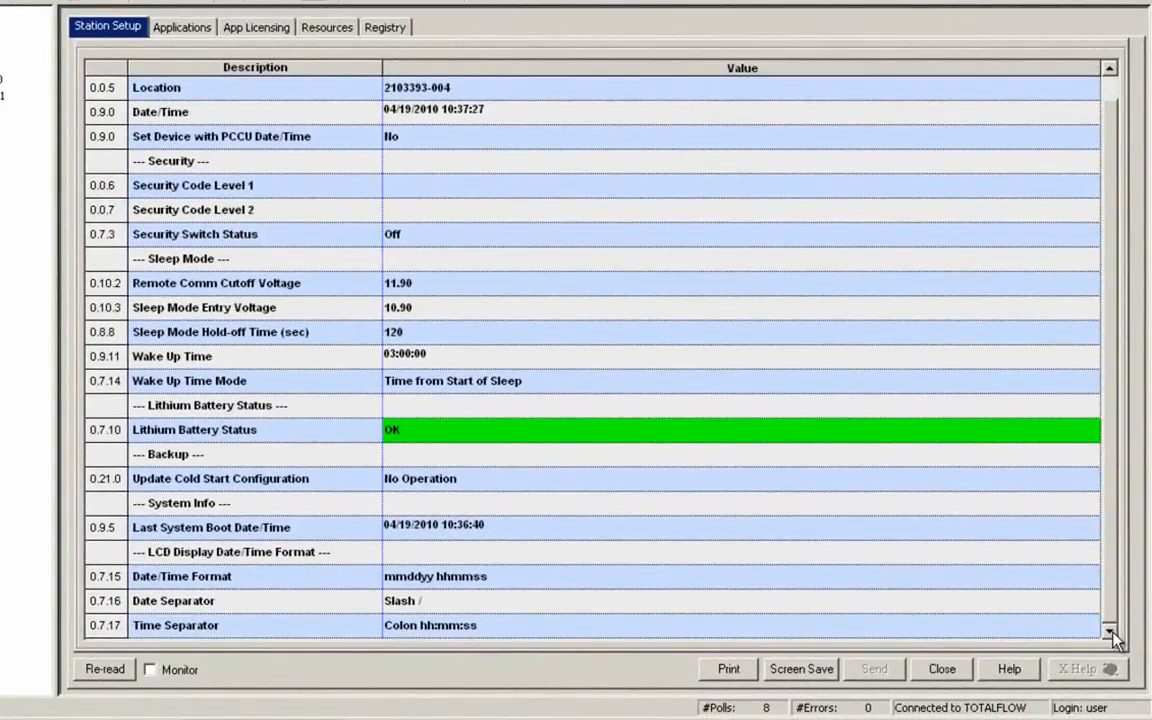
left_click(514, 487)
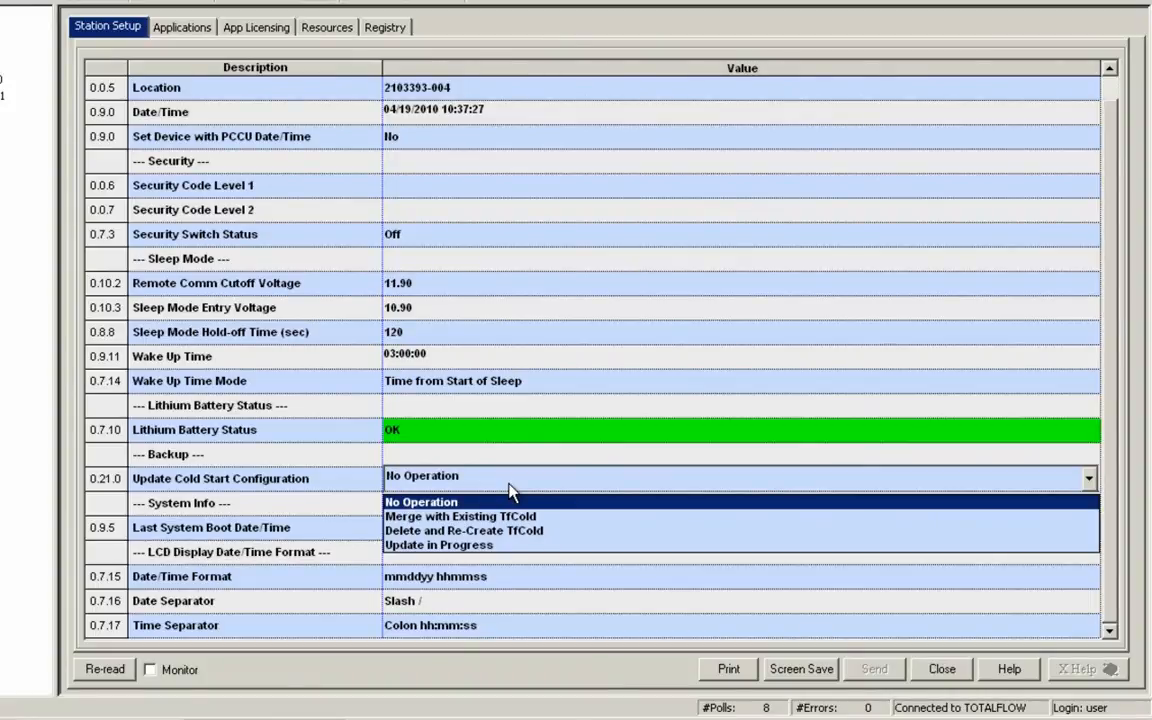
left_click(509, 486)
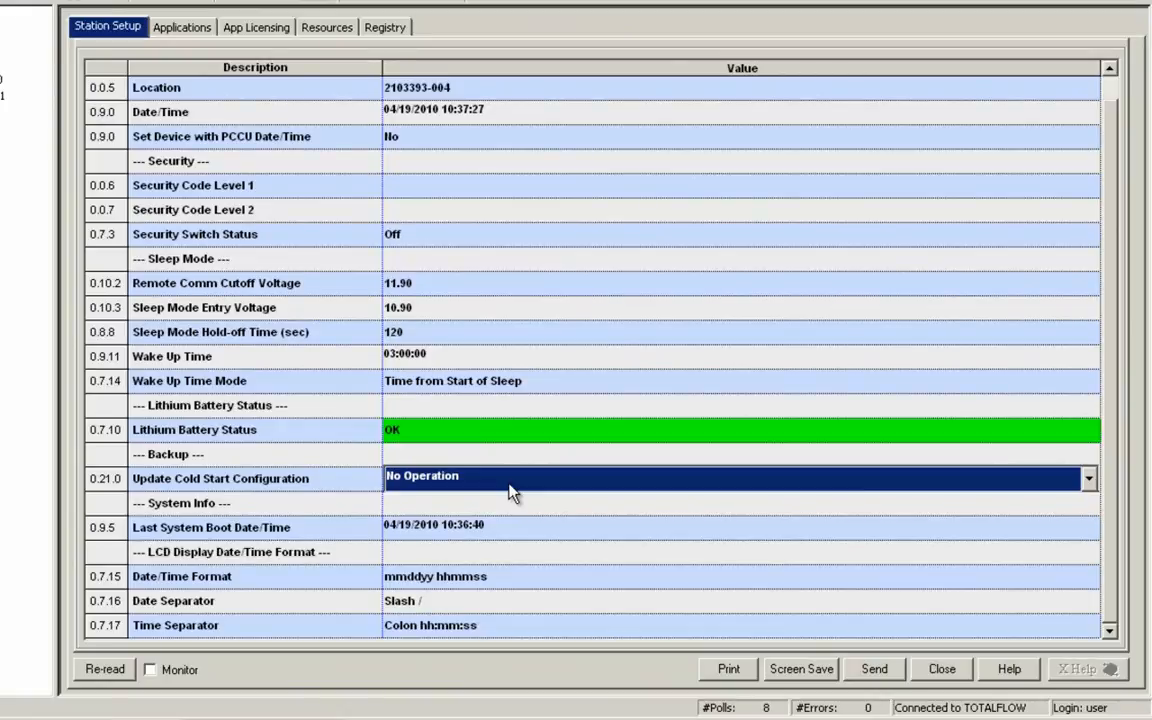
left_click(510, 492)
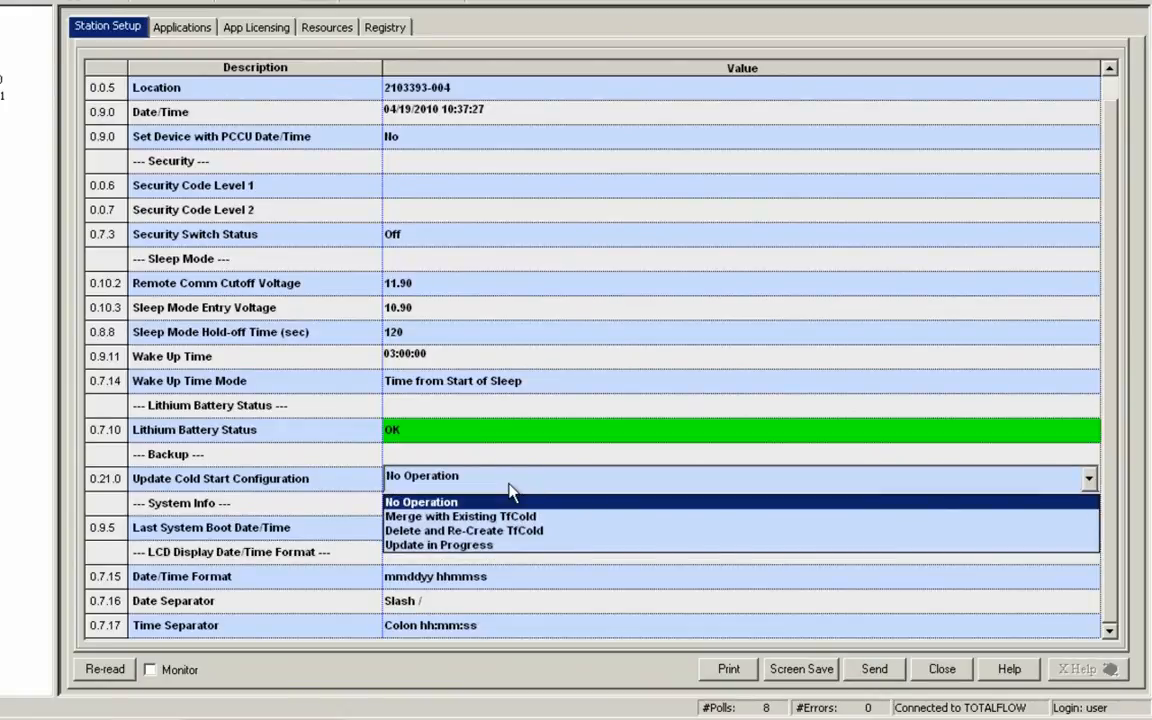